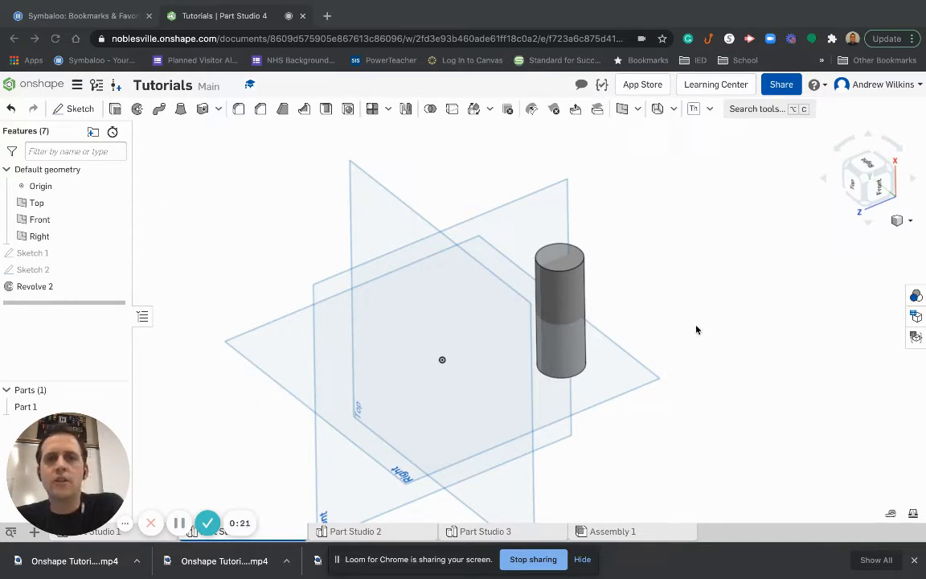
# Create a clockwise Turns helix with 8 revolutions on the cylindrical face of the revolved part.
pyautogui.scroll(1, 683, 326)
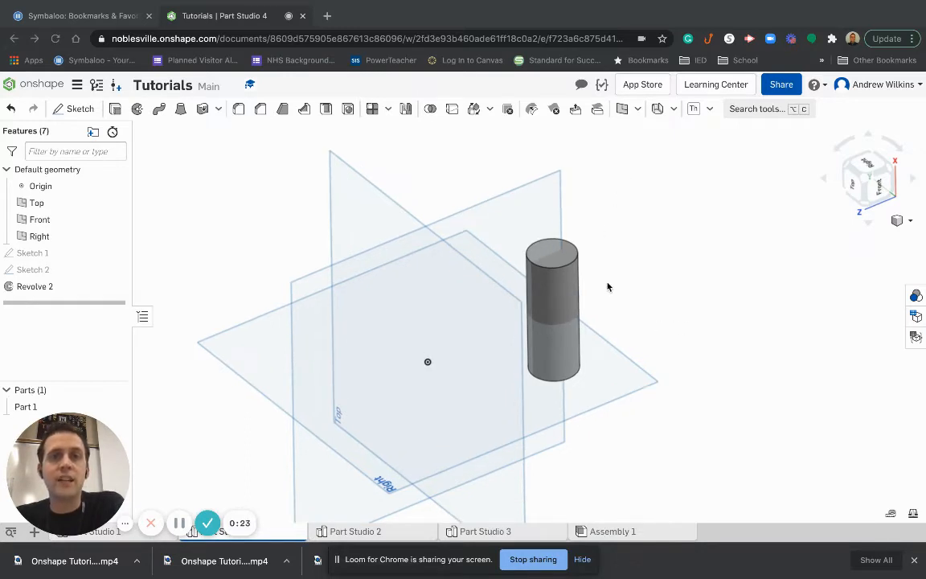
pyautogui.click(638, 110)
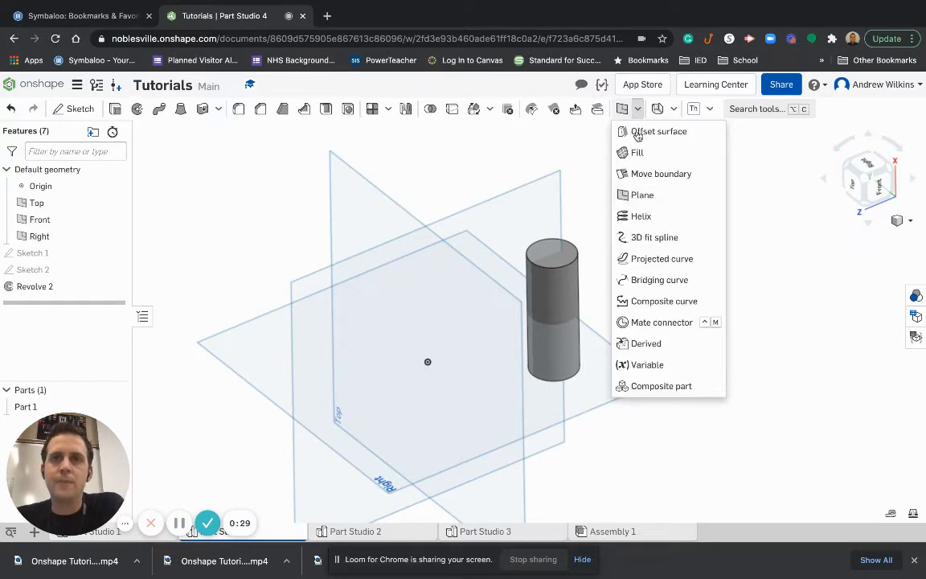
pyautogui.click(640, 217)
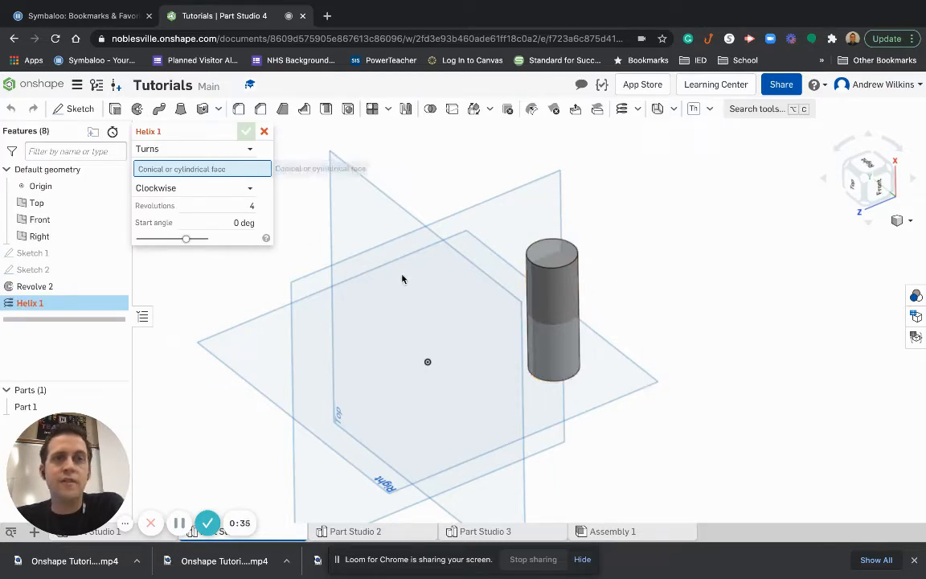
pyautogui.click(565, 306)
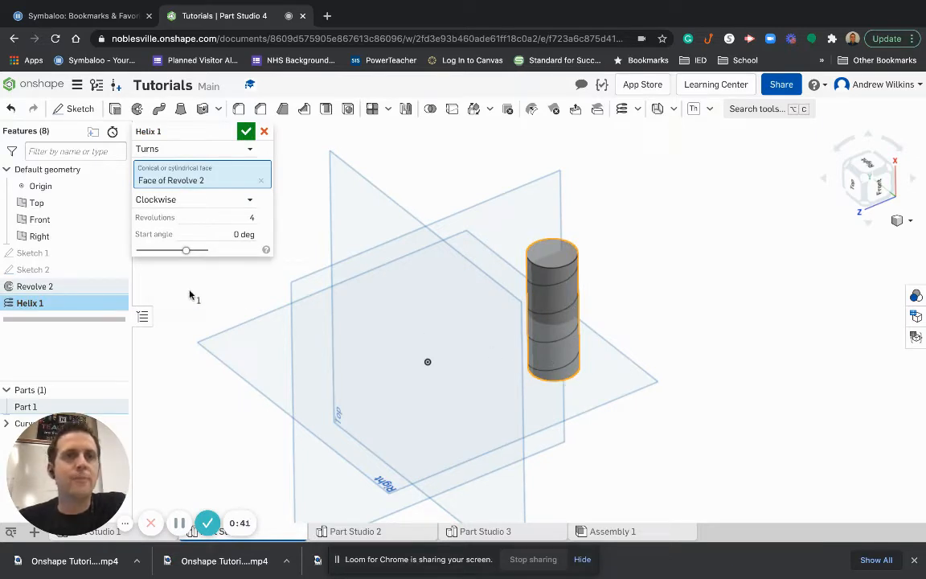
pyautogui.click(252, 217)
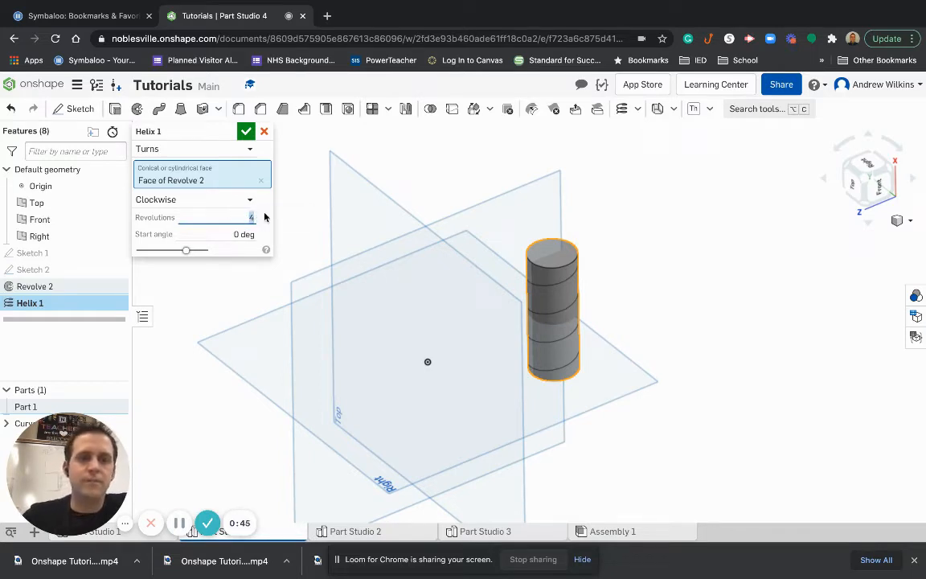
pyautogui.write('8')
pyautogui.press('Tab')
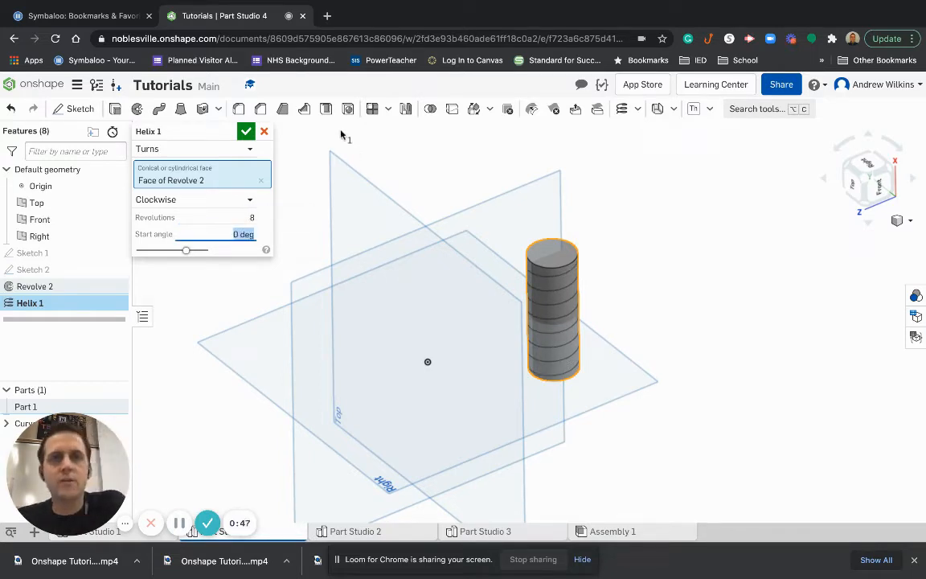
pyautogui.click(245, 132)
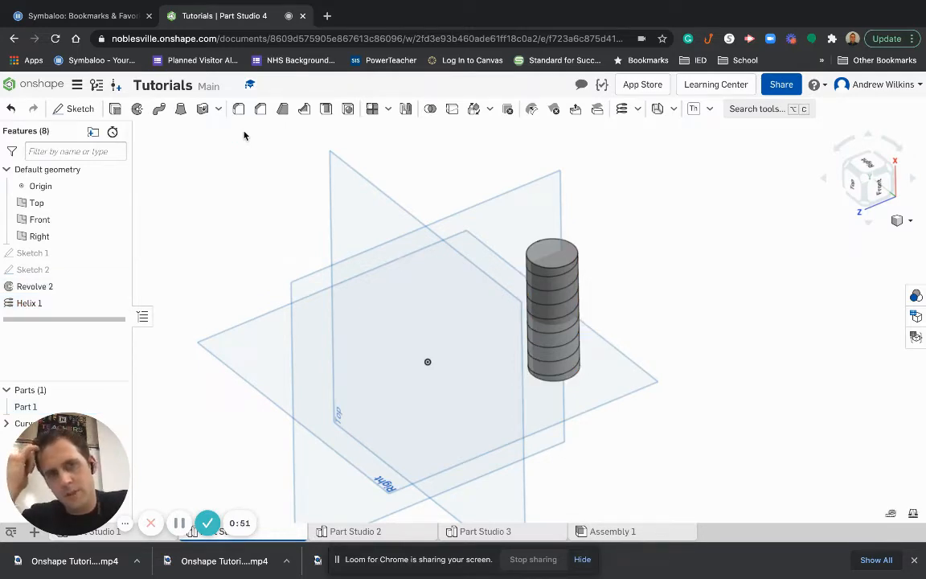
# Reopen the helix for editing and check its direction options, keeping Clockwise.
pyautogui.click(36, 306)
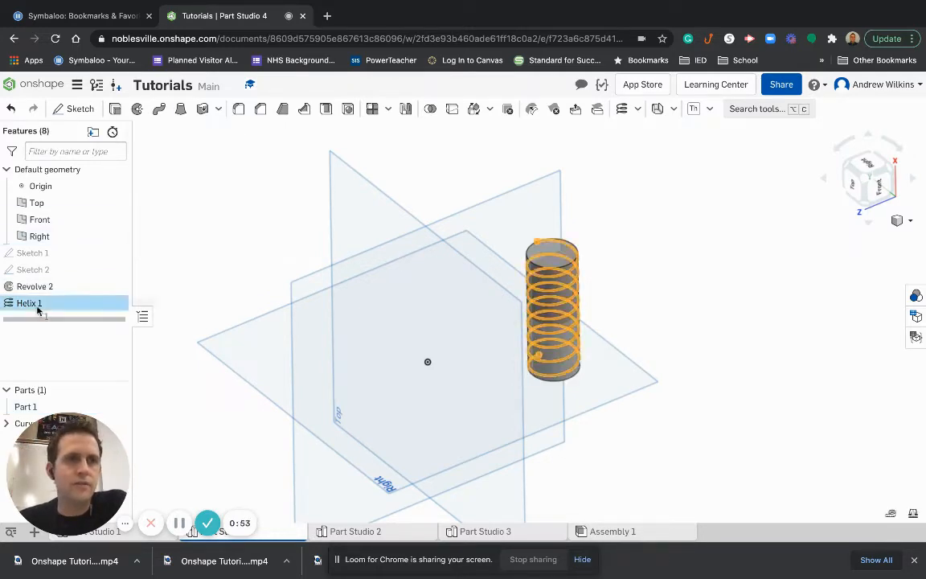
pyautogui.doubleClick(36, 309)
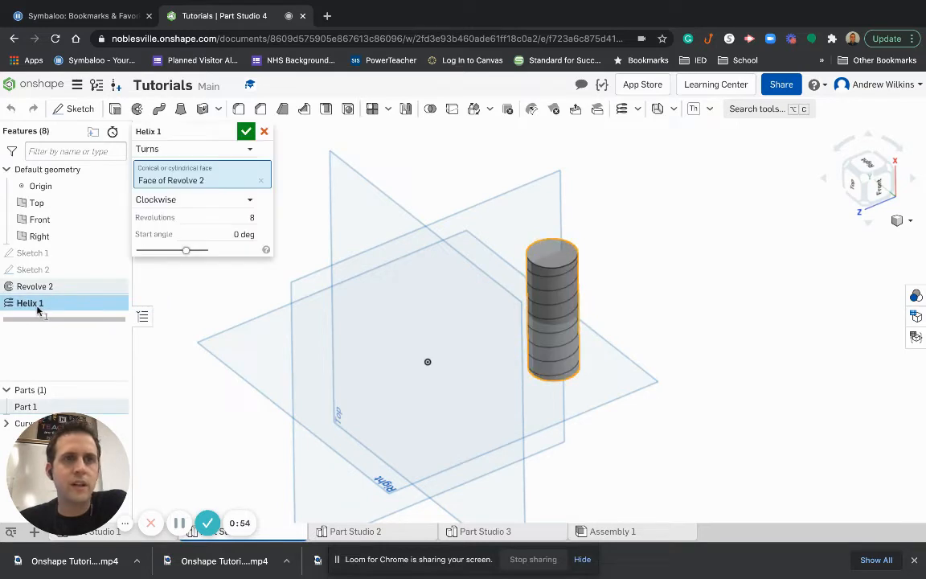
pyautogui.click(173, 198)
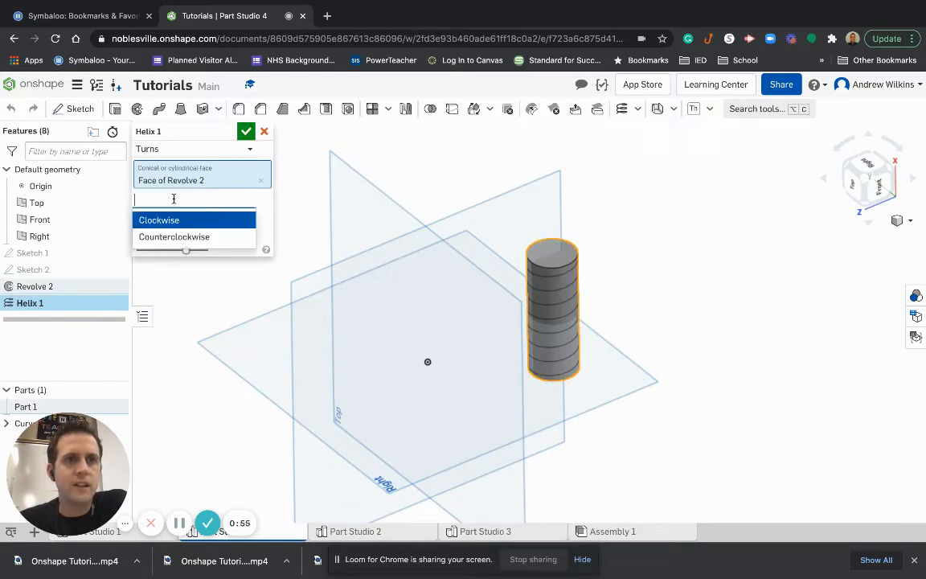
pyautogui.click(249, 219)
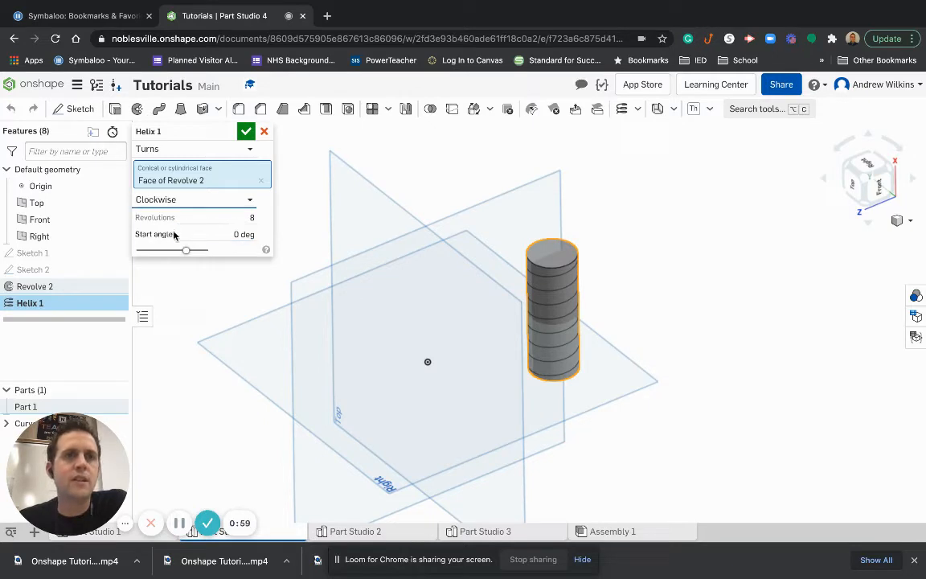
# Try the Height and turns helix type with the direction flipped, based on the cylinder's top circular edge.
pyautogui.click(248, 150)
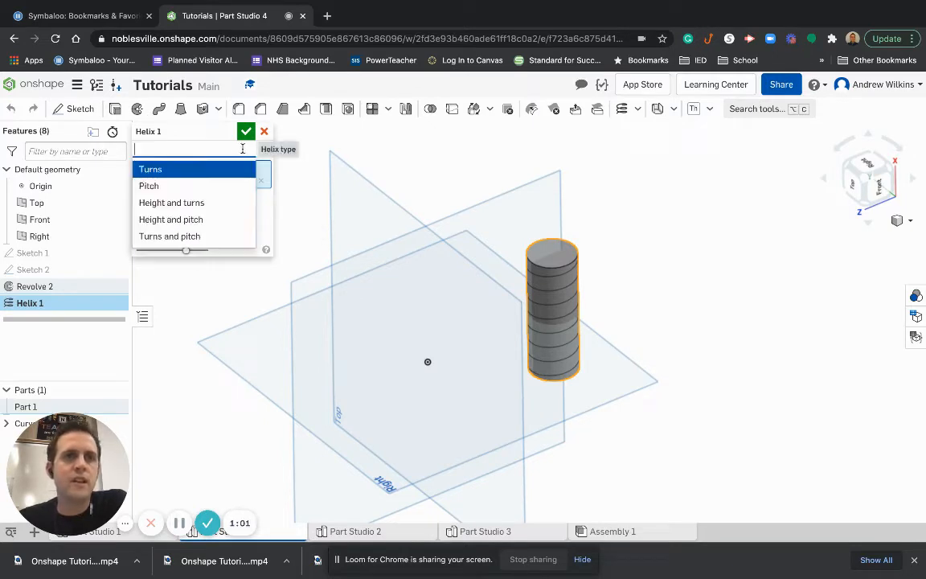
pyautogui.click(189, 202)
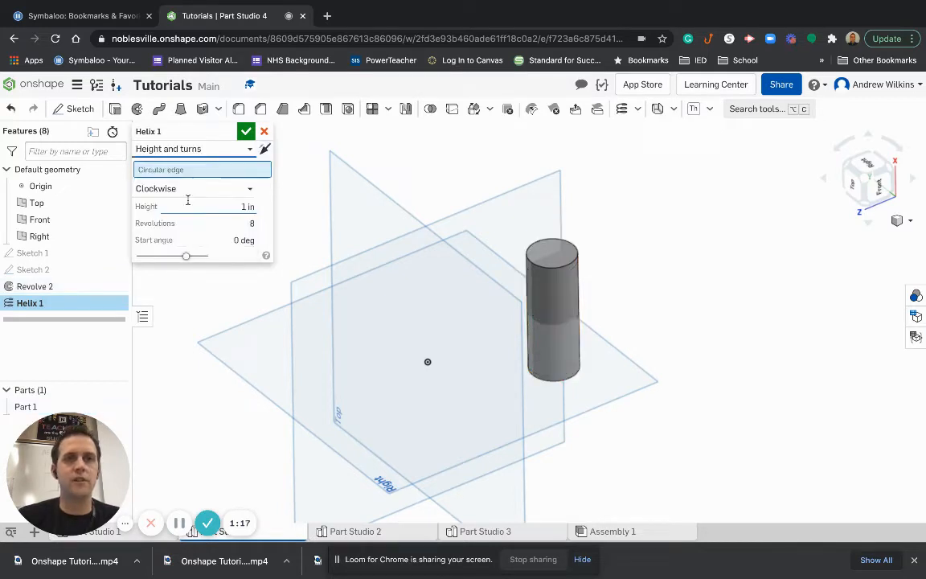
pyautogui.click(245, 208)
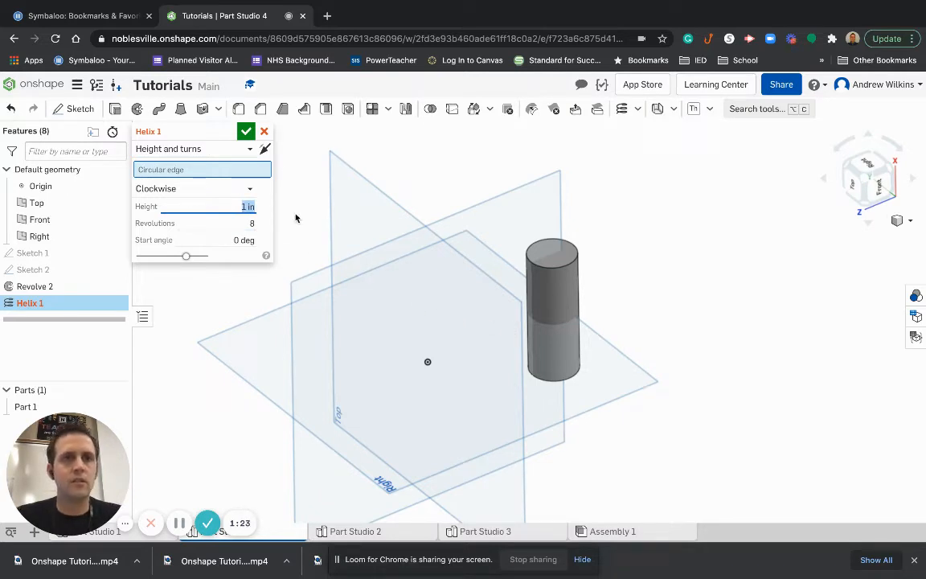
pyautogui.click(265, 150)
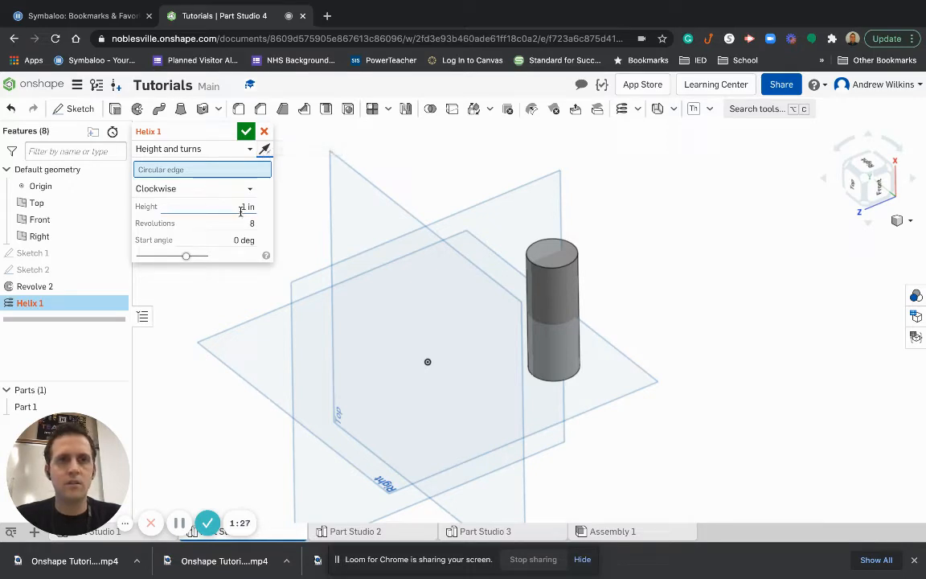
pyautogui.press('Tab')
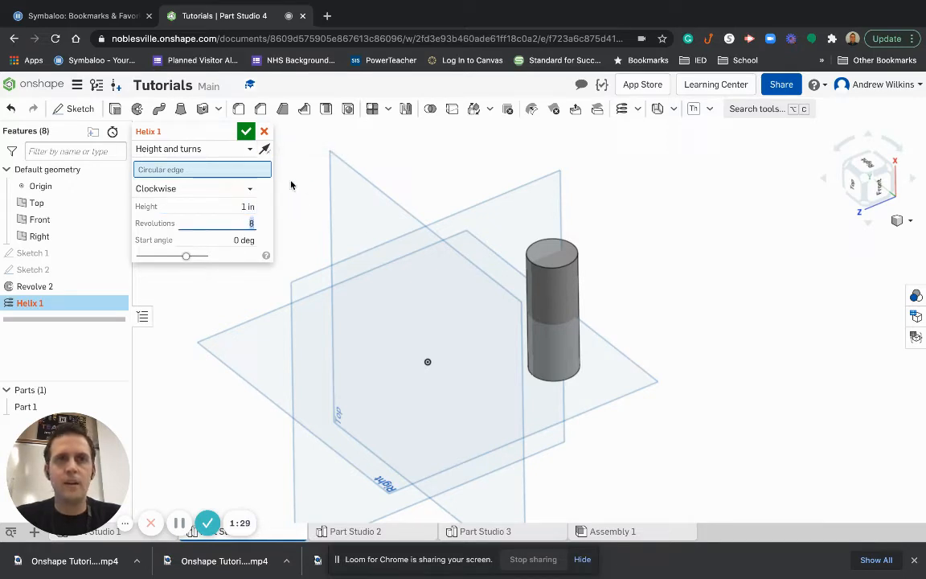
pyautogui.click(560, 256)
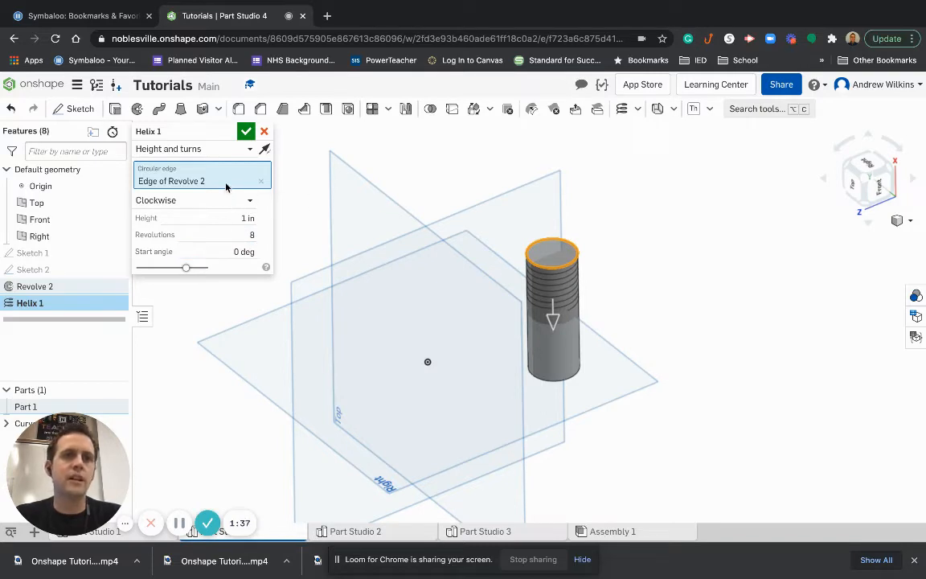
# Try the Height and pitch helix type with a helical pitch of 0.25 in.
pyautogui.click(214, 149)
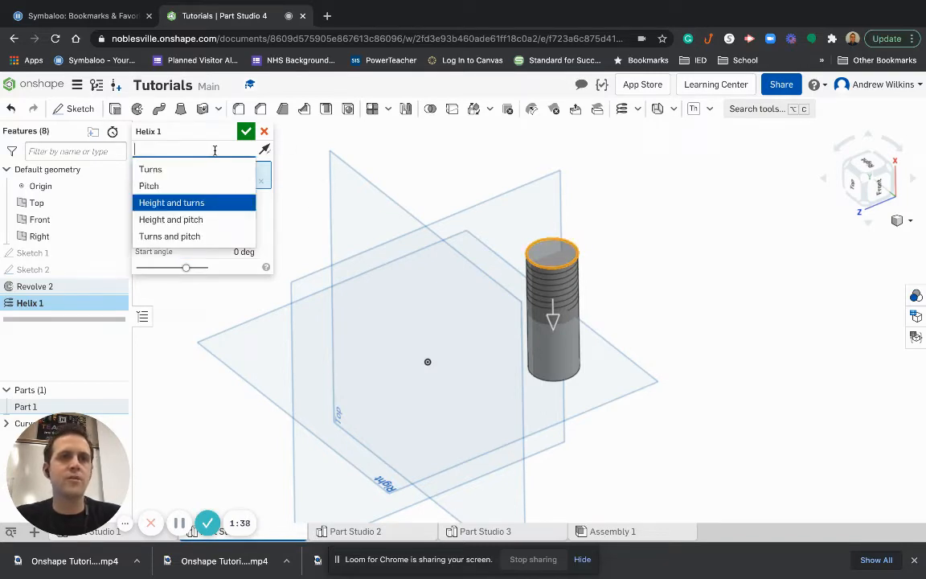
pyautogui.click(177, 219)
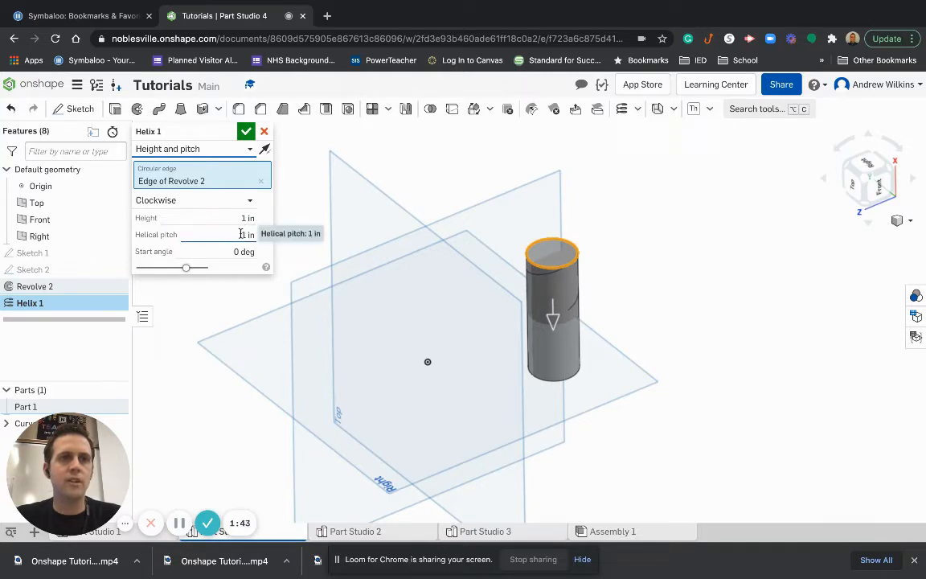
pyautogui.click(245, 234)
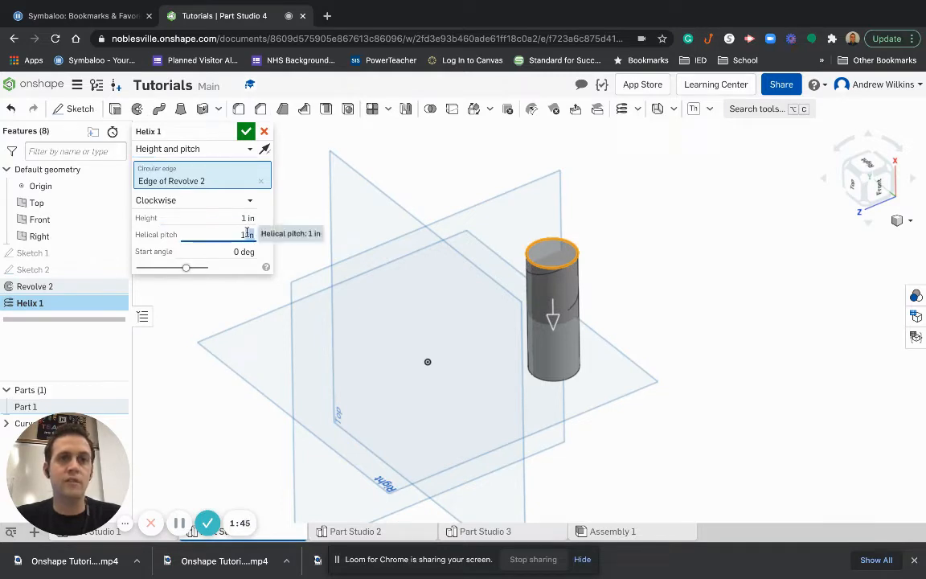
pyautogui.moveTo(249, 233); pyautogui.dragTo(237, 233)
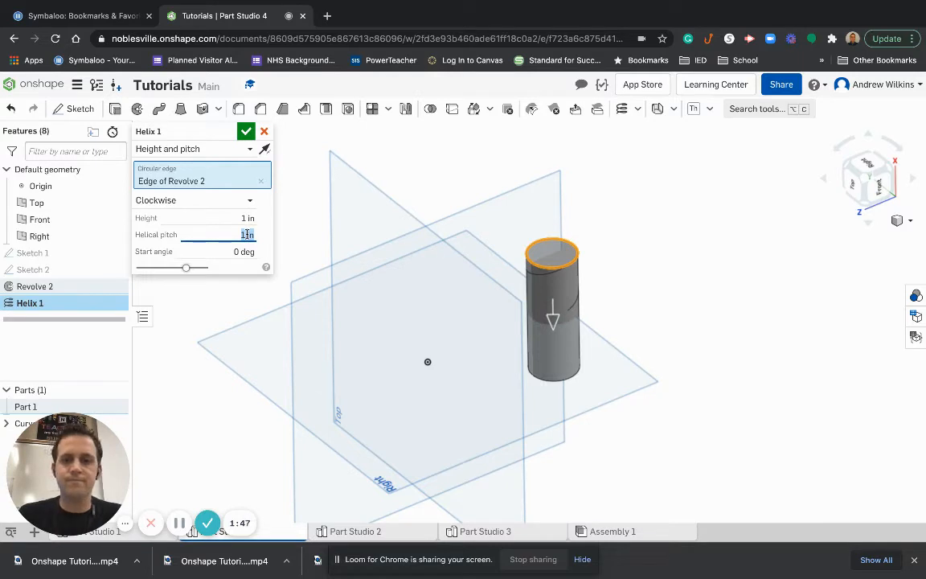
pyautogui.write('0.25')
pyautogui.press('Tab')
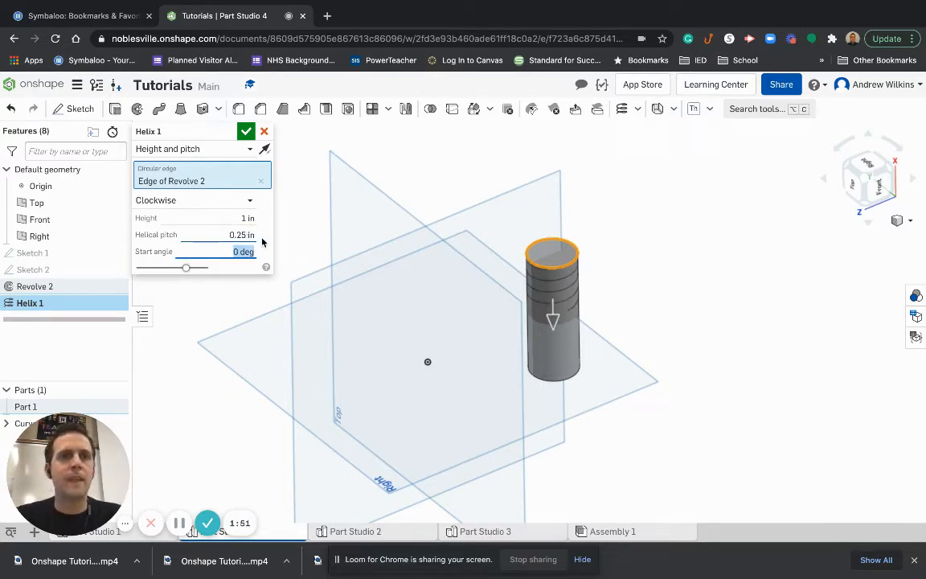
# Restore the helix type to Turns and accept the helix.
pyautogui.click(205, 148)
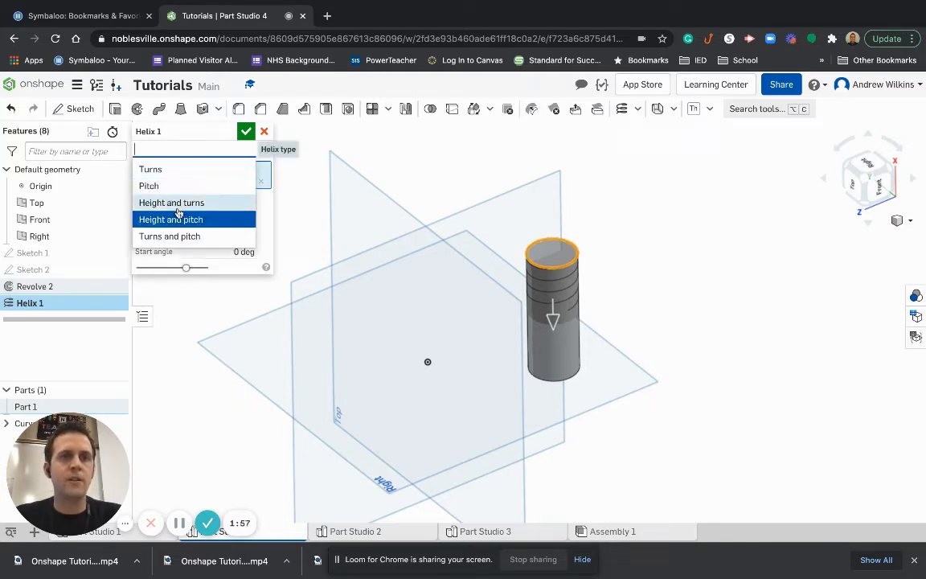
pyautogui.click(160, 170)
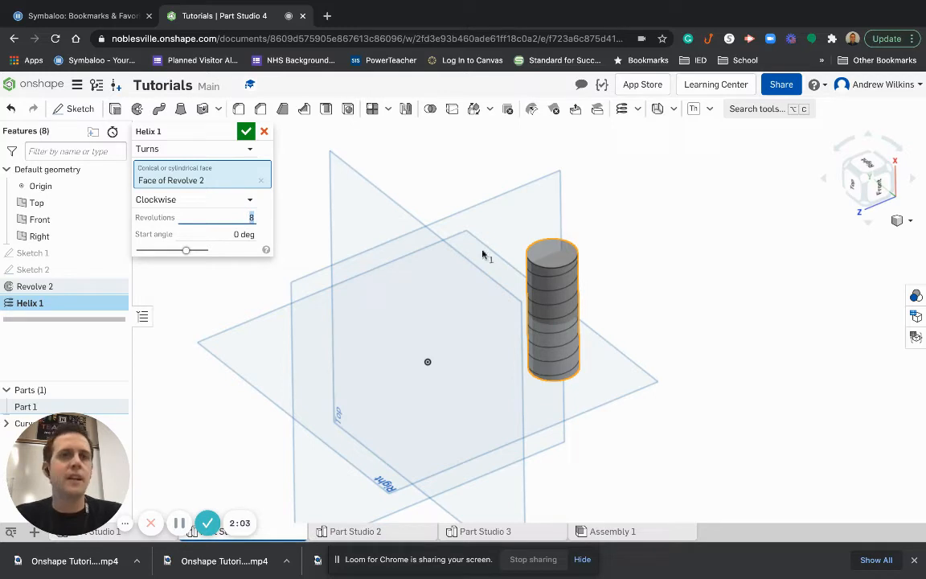
pyautogui.click(246, 131)
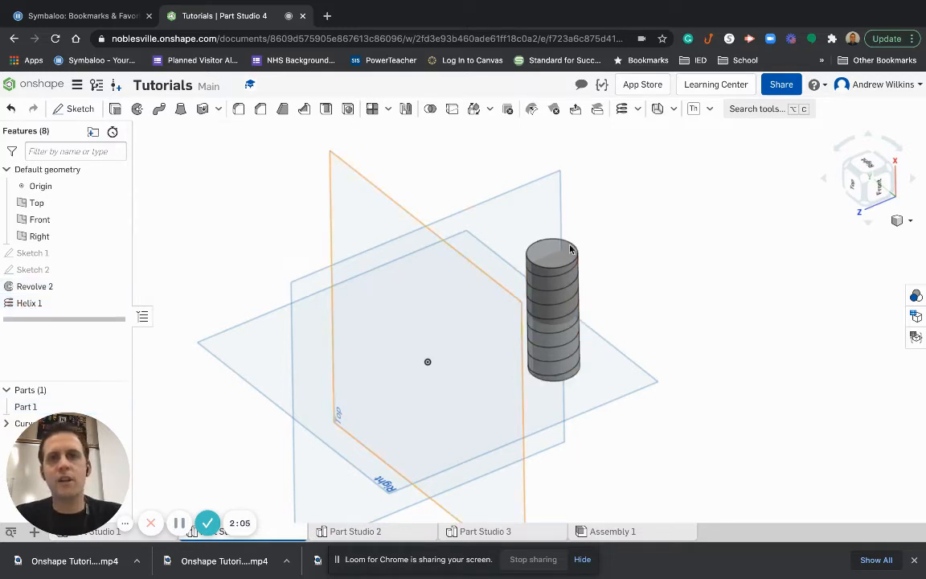
# Start a sketch on the Front plane and orient the view normal to the sketch plane.
pyautogui.scroll(1, 672, 302)
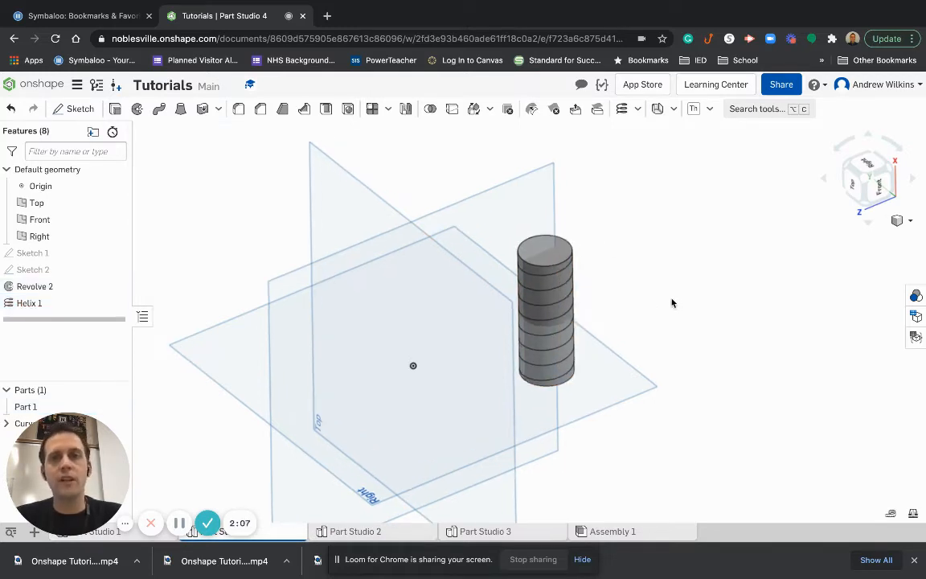
pyautogui.scroll(-1, 672, 302)
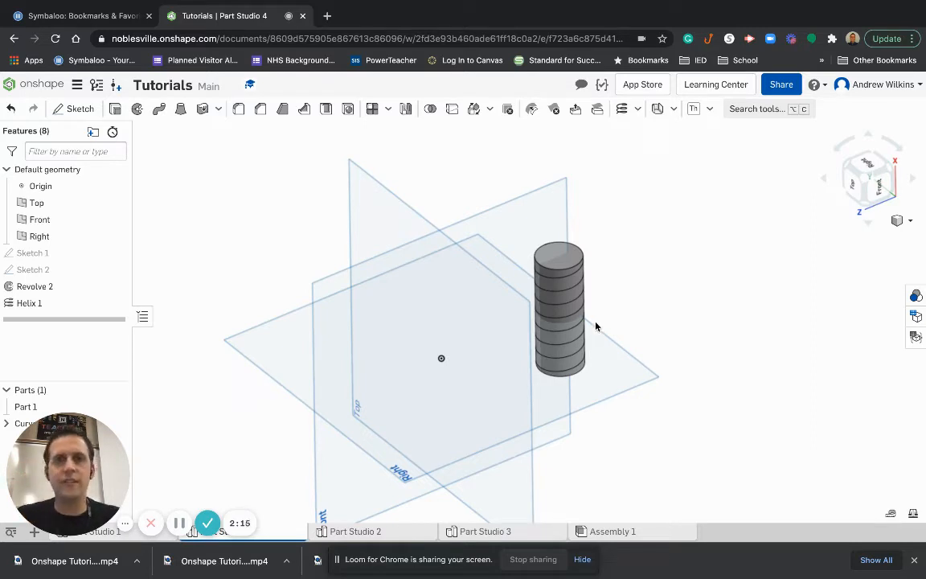
pyautogui.moveTo(614, 292); pyautogui.dragTo(601, 276, button='right')
pyautogui.click(75, 109)
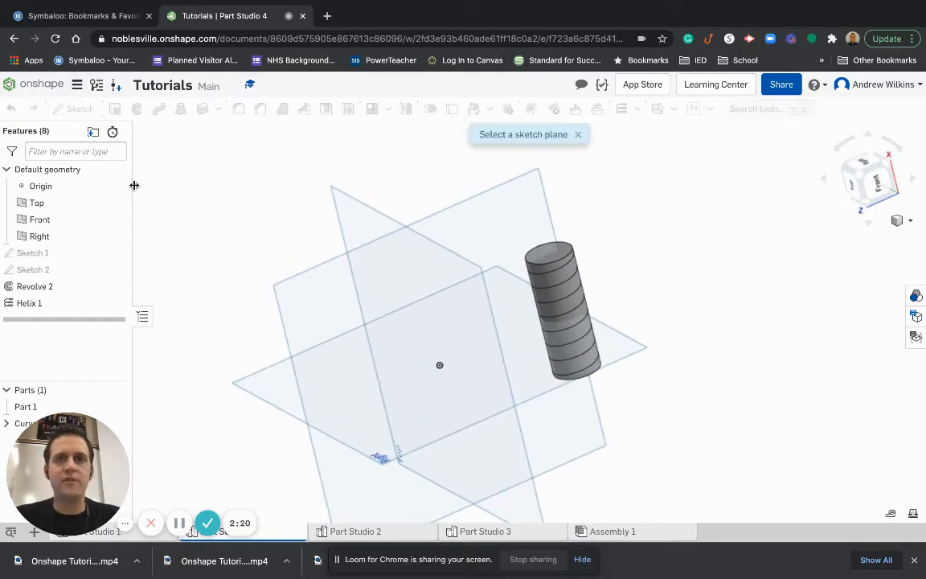
pyautogui.click(520, 274)
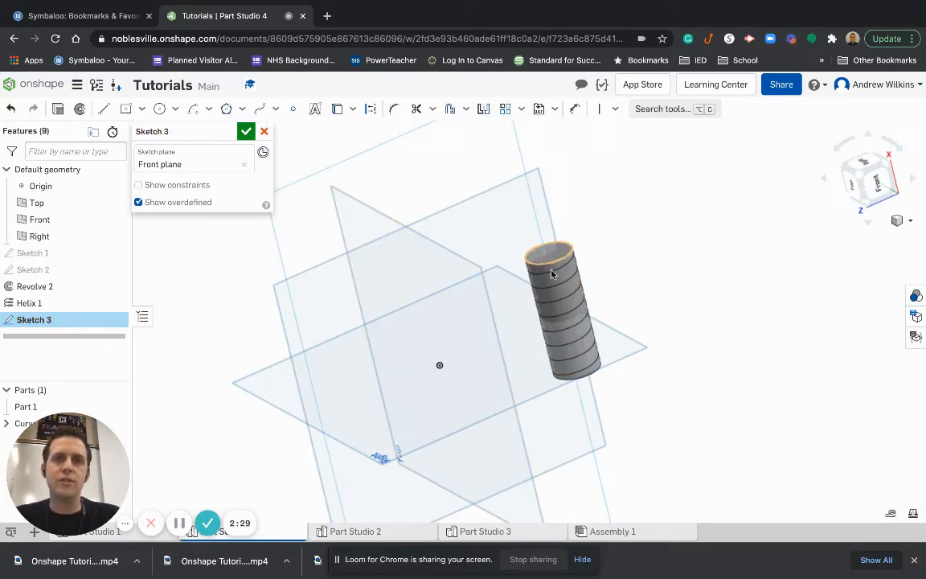
pyautogui.rightClick(501, 246)
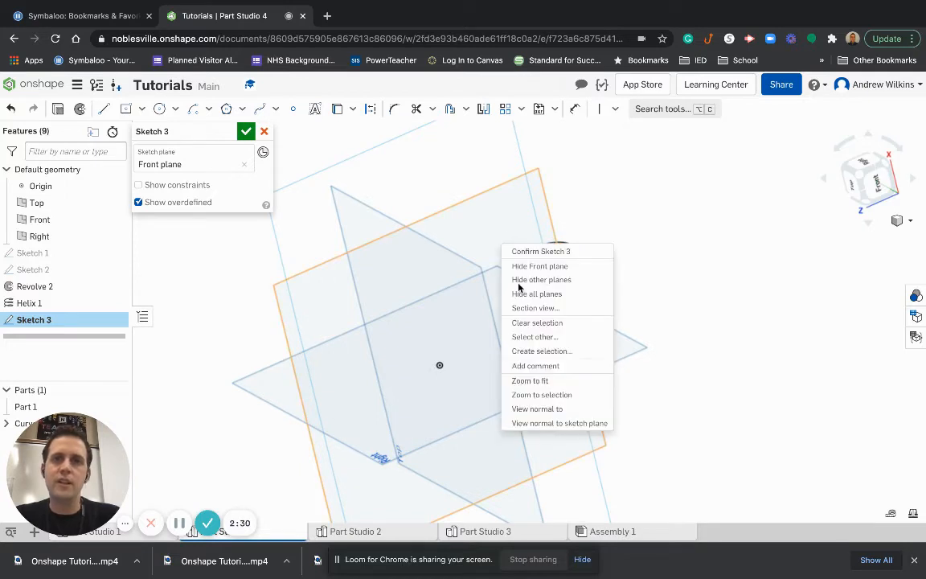
pyautogui.click(540, 423)
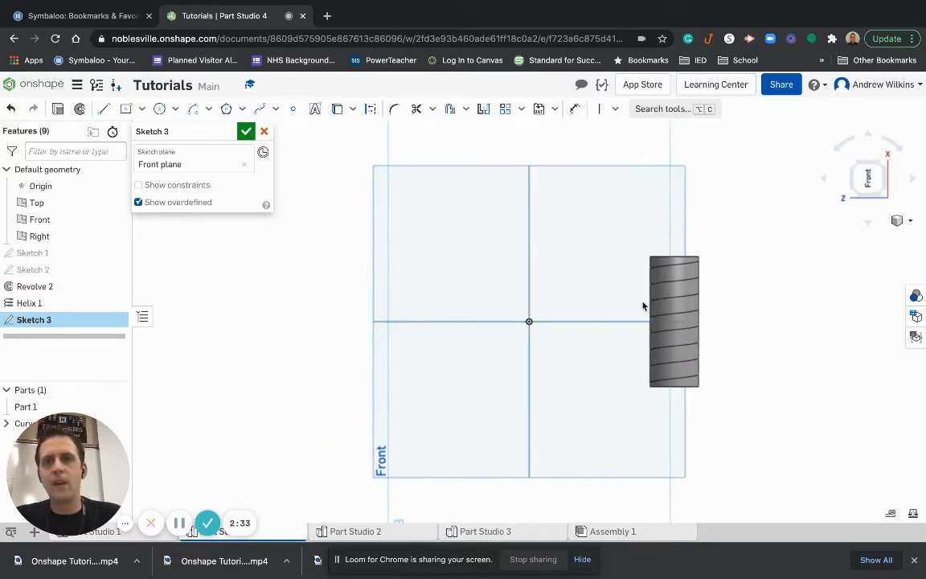
pyautogui.scroll(-3, 647, 303)
pyautogui.scroll(6, 650, 293)
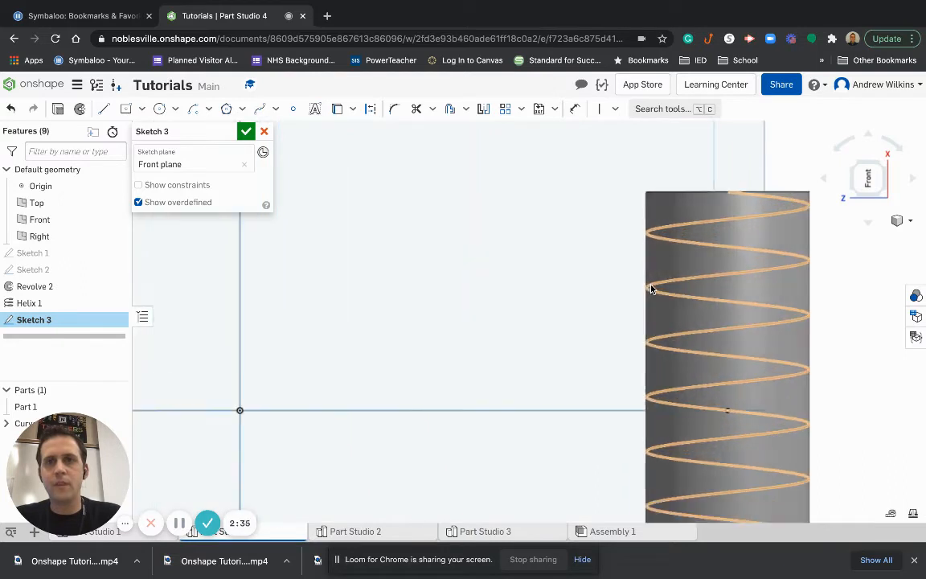
pyautogui.scroll(3, 649, 287)
pyautogui.moveTo(638, 275); pyautogui.dragTo(479, 332, button='middle')
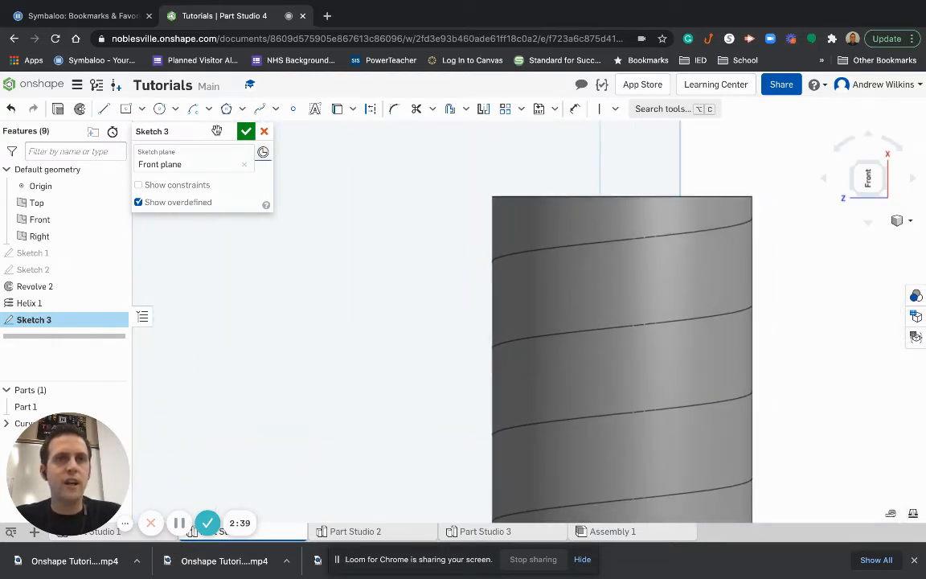
pyautogui.click(103, 108)
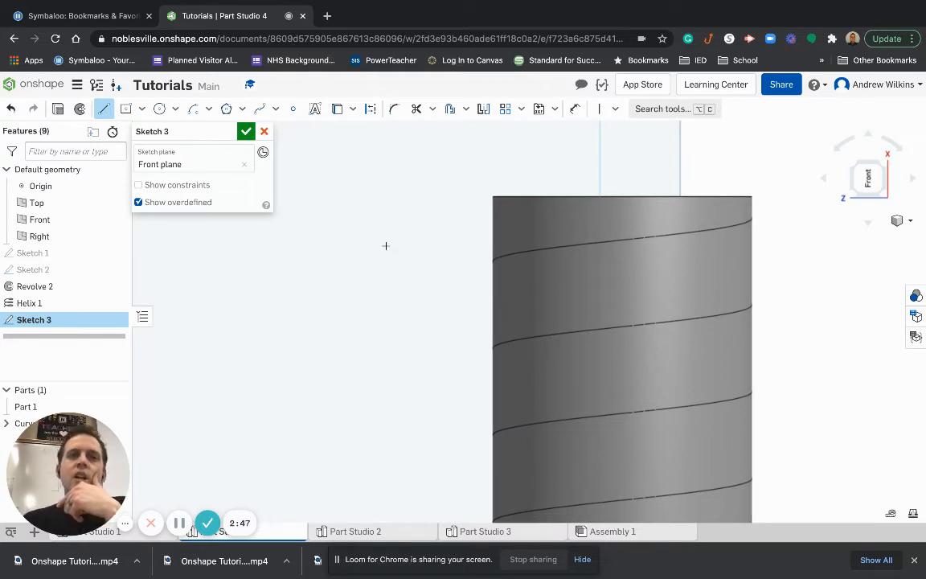
pyautogui.press('Escape')
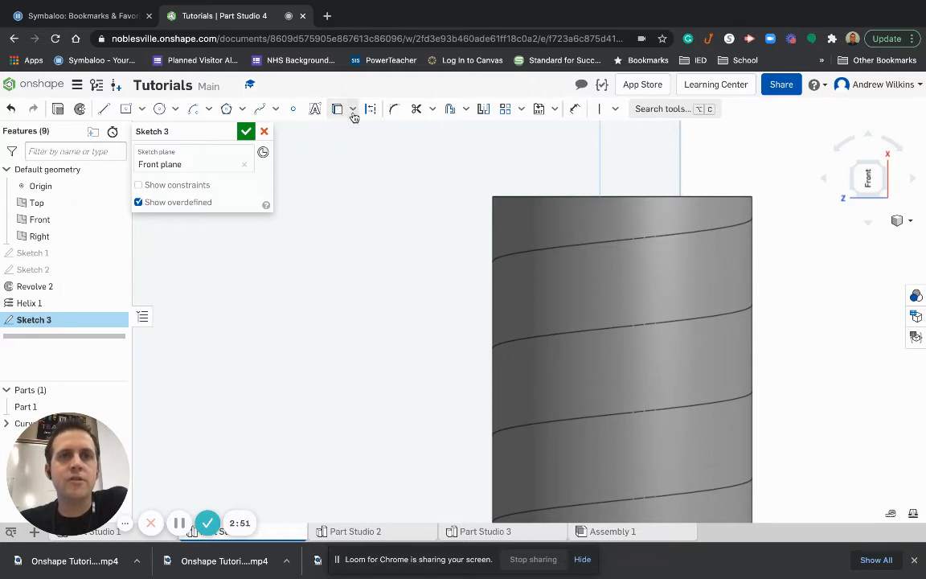
# Add the cylinder's side edges to the sketch by intersecting its outer face with the sketch plane using Intersection.
pyautogui.click(353, 113)
pyautogui.click(359, 155)
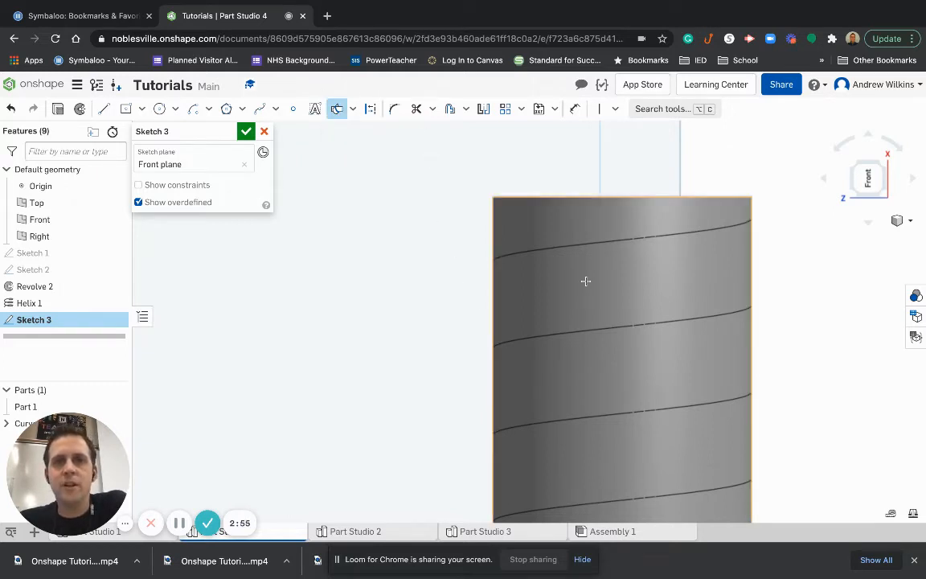
pyautogui.click(639, 293)
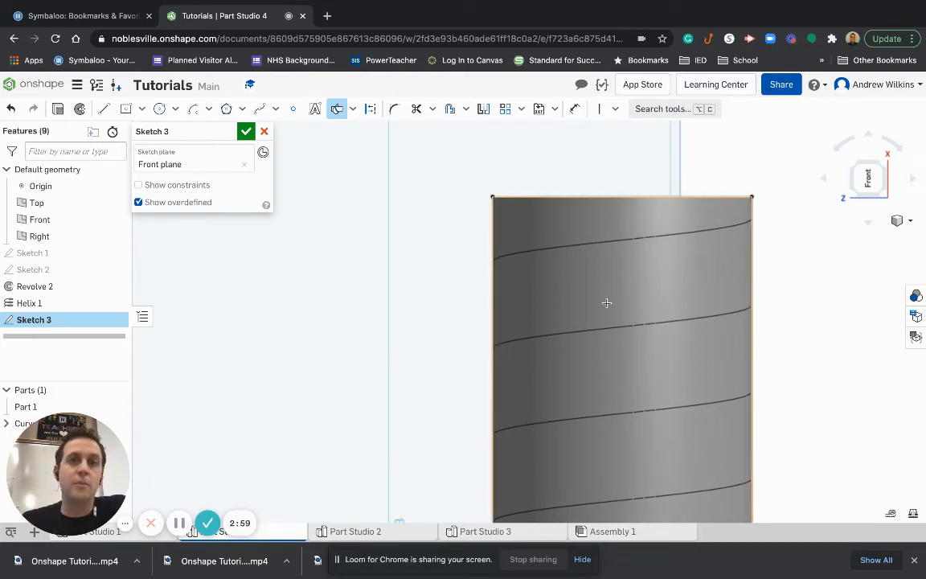
# Project the helix curve into the sketch with the Use tool.
pyautogui.click(355, 110)
pyautogui.click(354, 131)
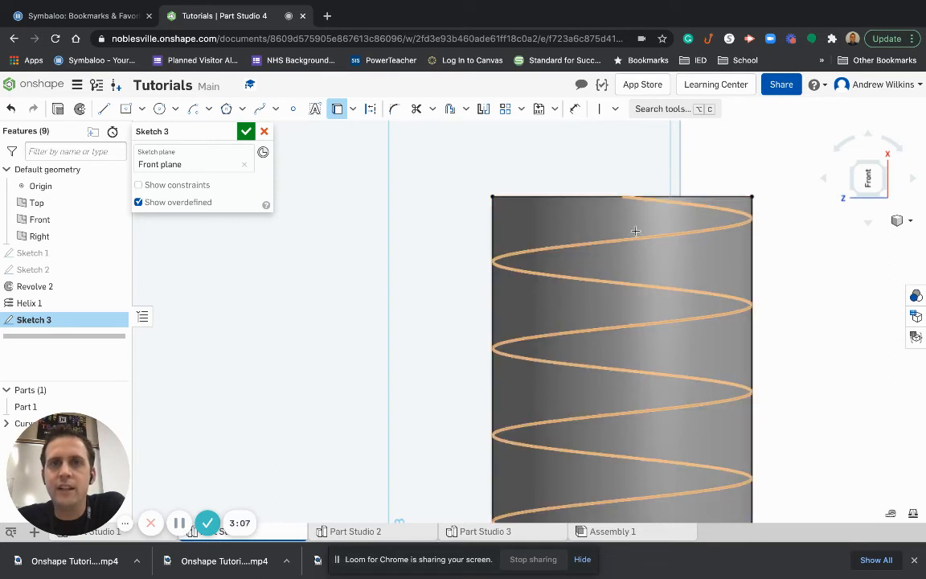
pyautogui.click(569, 244)
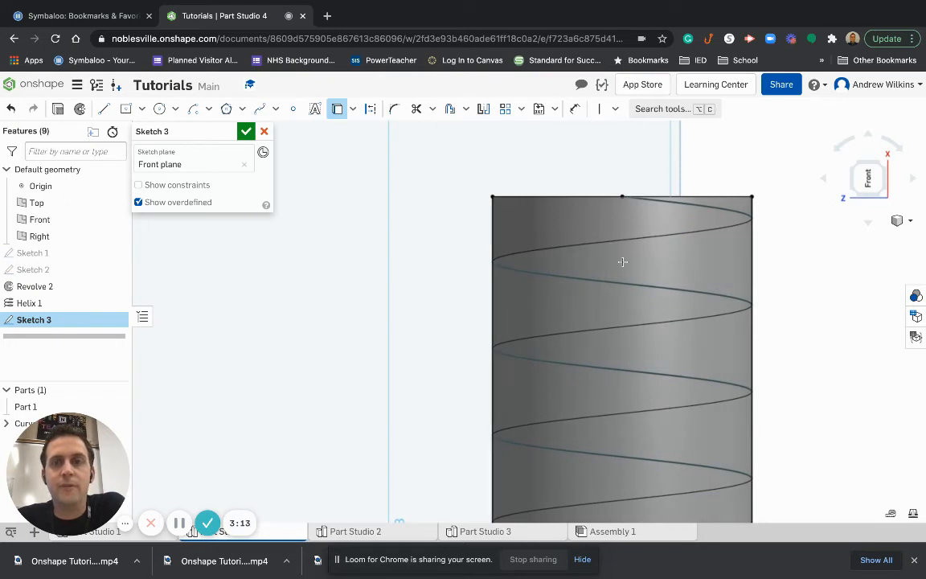
# Sketch a small outward-pointing triangle from the helix's uppermost crossing on the cylinder's edge, with sides about 0.138 and 0.133 in, and accept the sketch.
pyautogui.moveTo(648, 258); pyautogui.dragTo(650, 284, button='right')
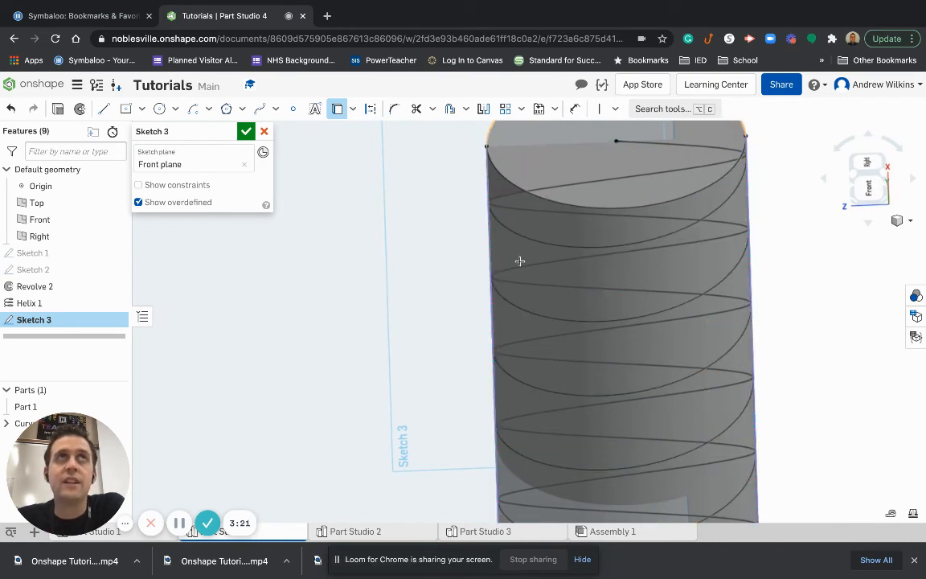
pyautogui.rightClick(394, 276)
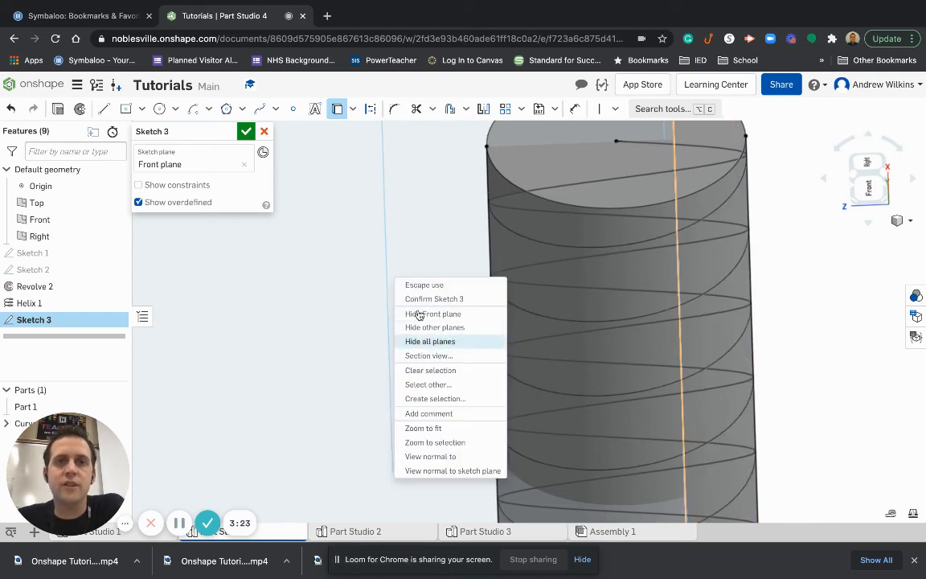
pyautogui.click(455, 470)
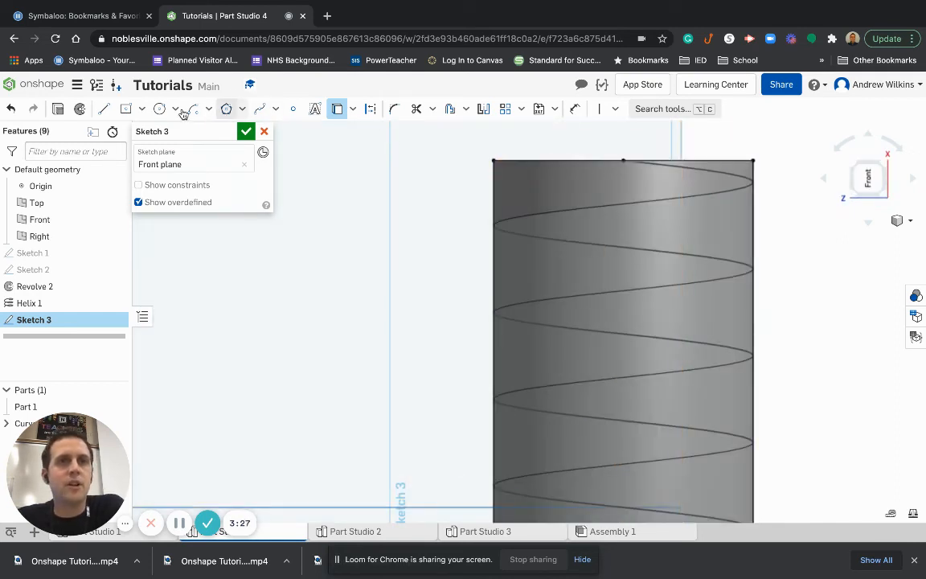
pyautogui.click(103, 109)
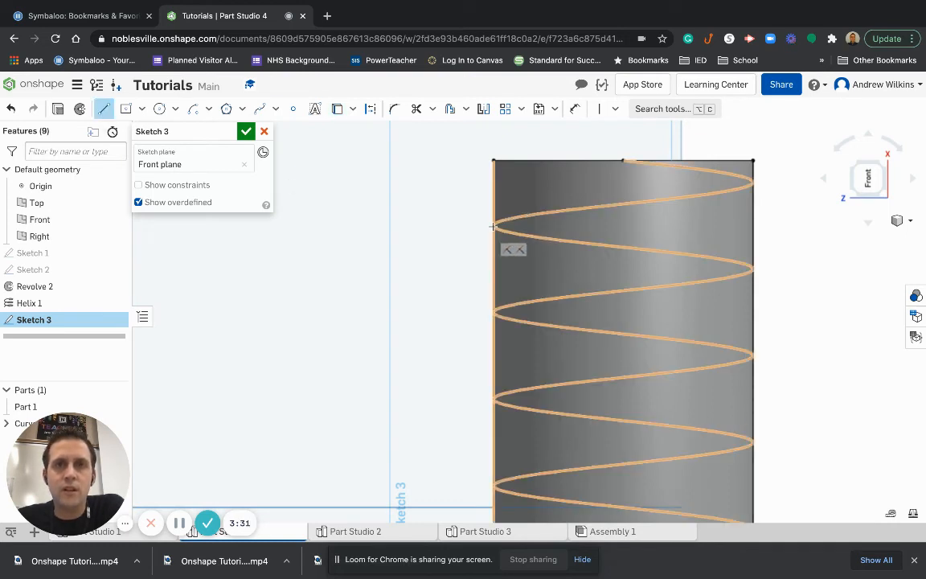
pyautogui.click(491, 226)
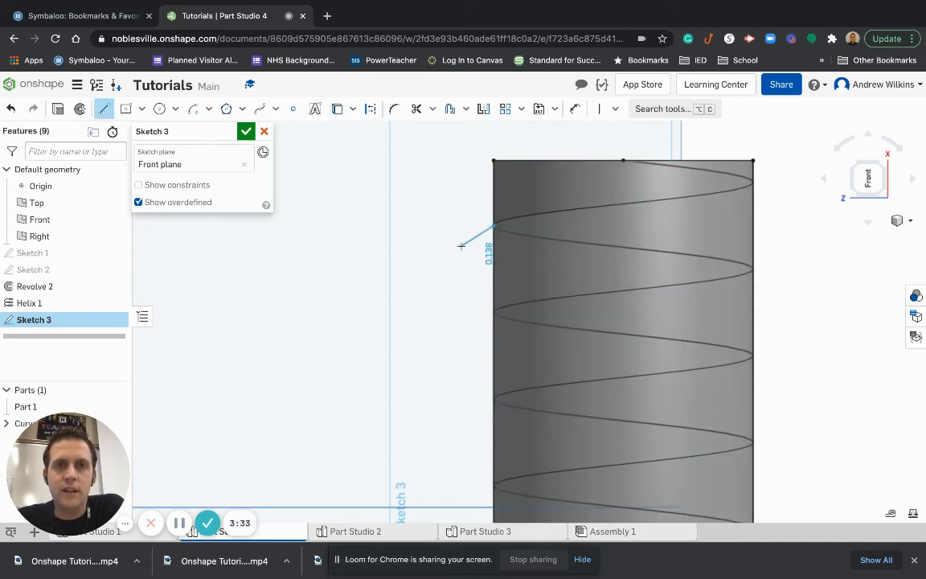
pyautogui.click(461, 245)
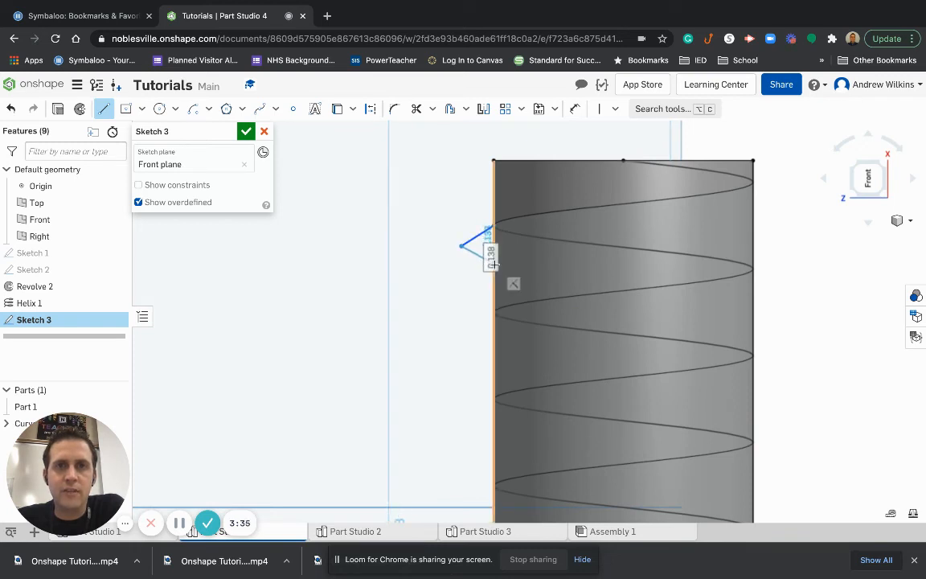
pyautogui.click(493, 263)
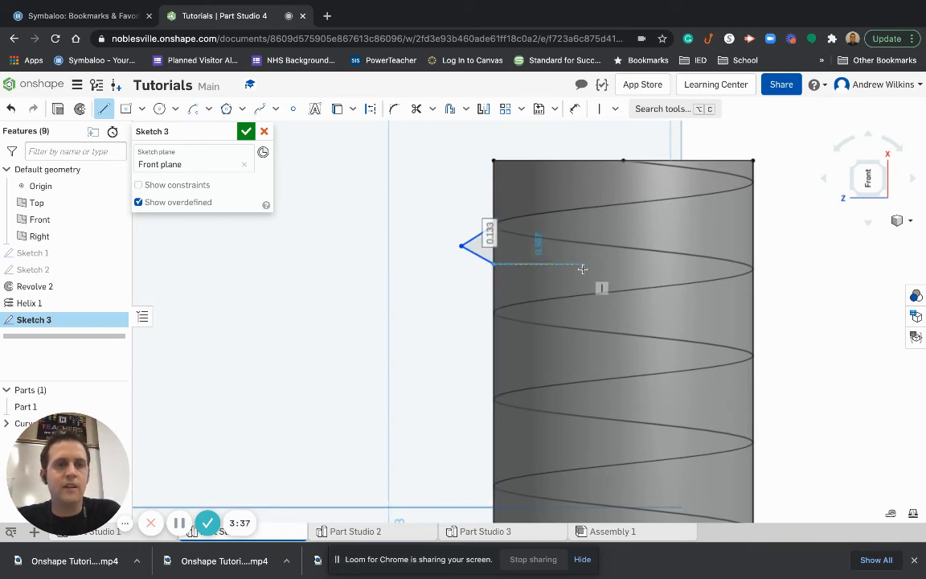
pyautogui.press('Escape')
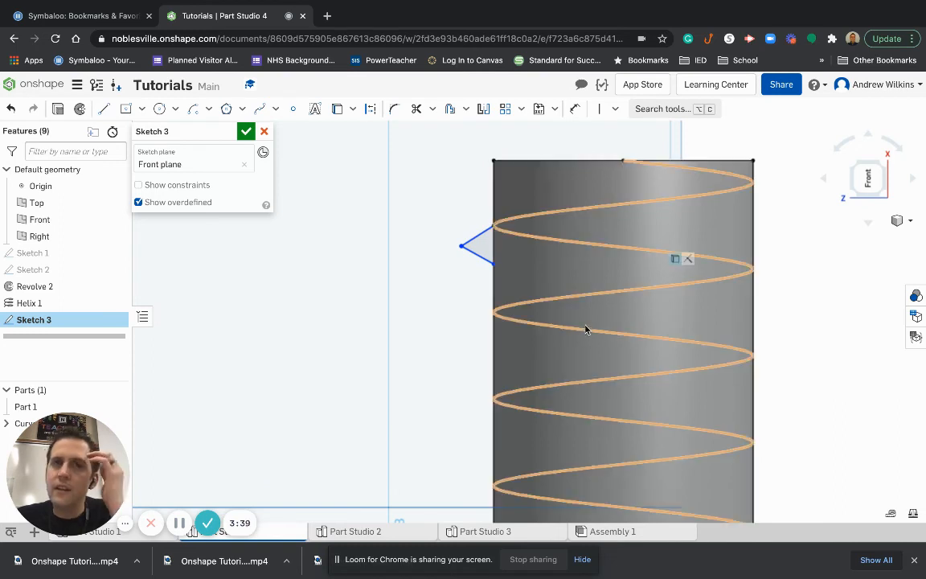
pyautogui.click(245, 132)
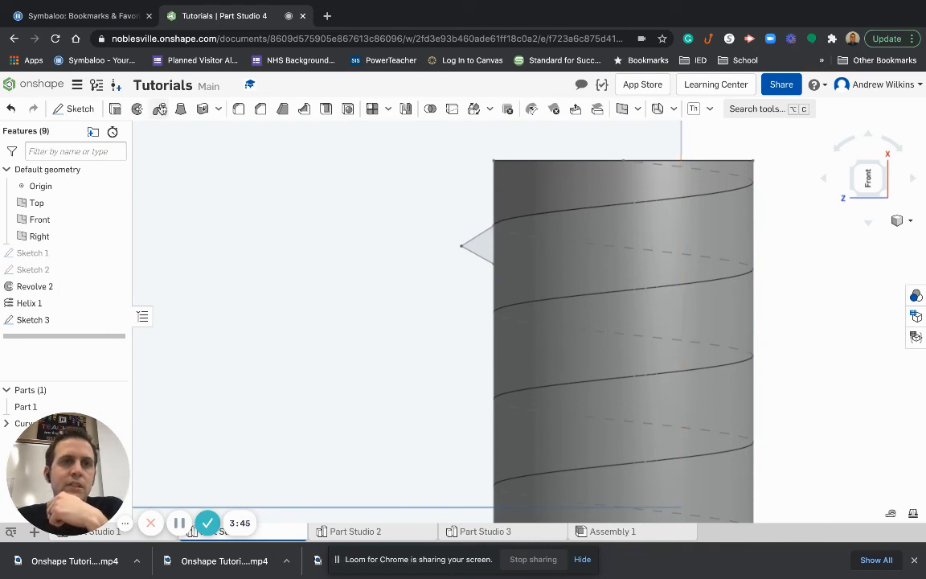
# Sweep the triangular sketch region along the helix as a solid added to the cylinder.
pyautogui.click(481, 245)
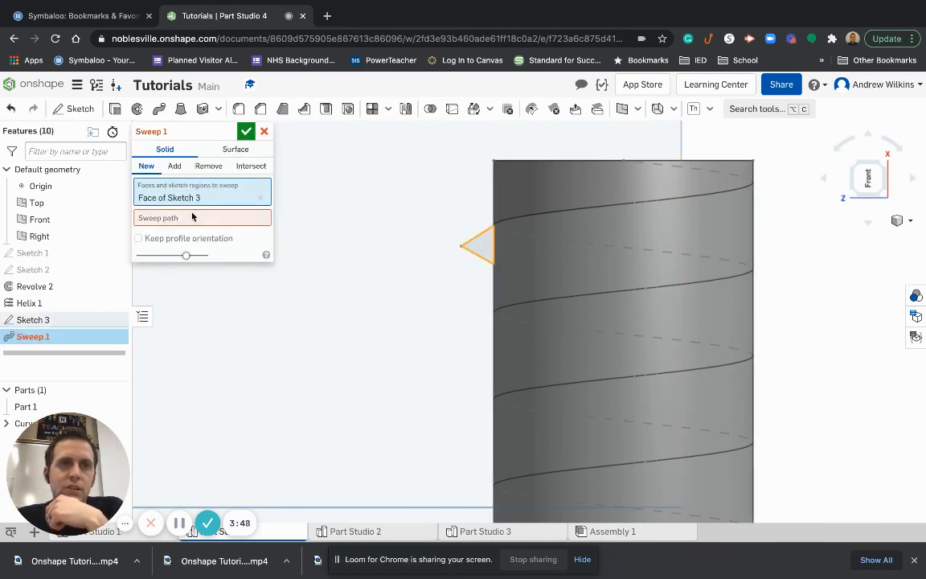
pyautogui.click(172, 218)
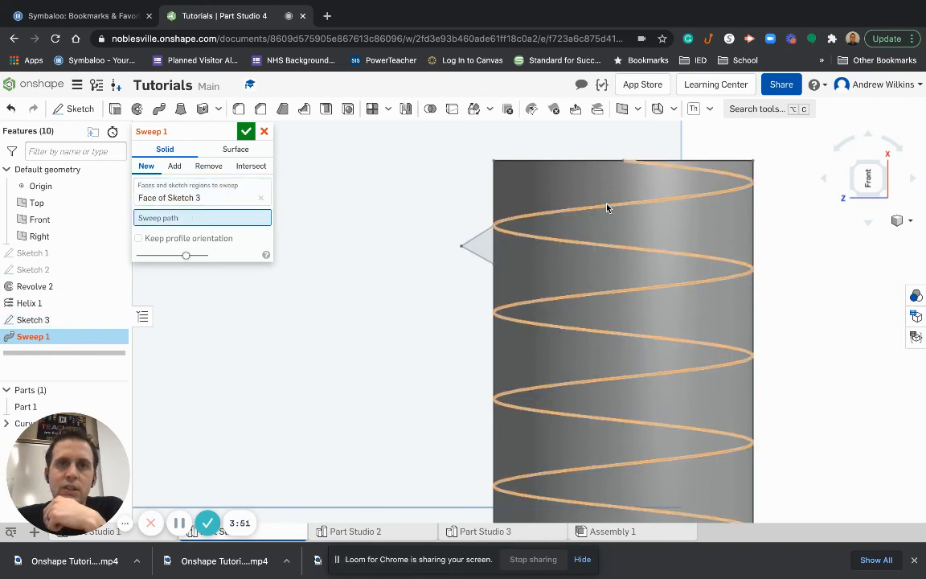
pyautogui.moveTo(791, 247); pyautogui.dragTo(791, 257, button='right')
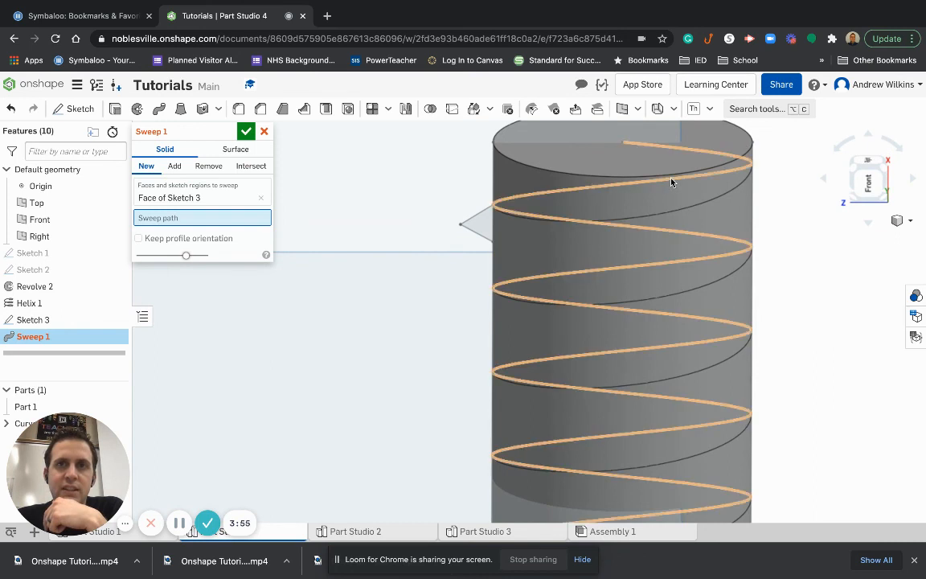
pyautogui.click(628, 223)
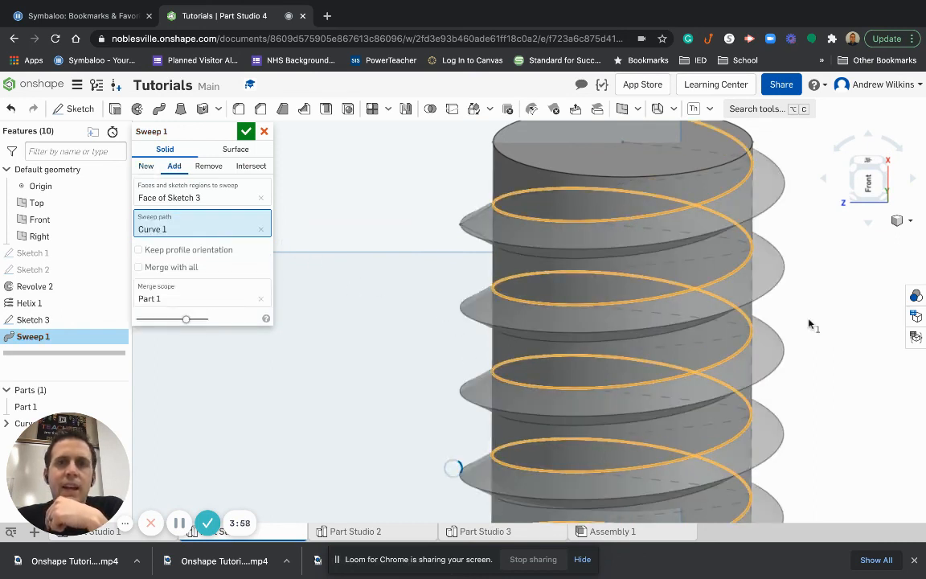
pyautogui.scroll(-5, 813, 364)
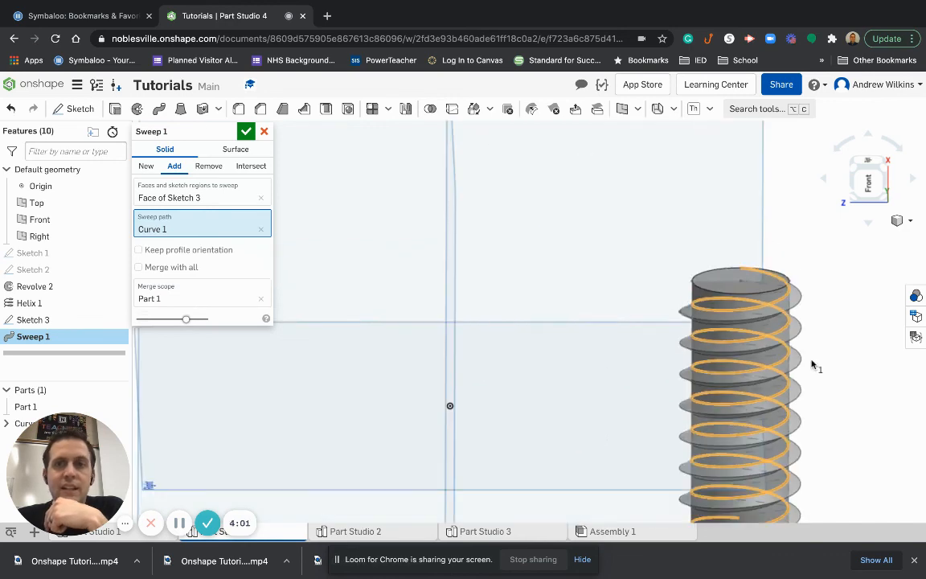